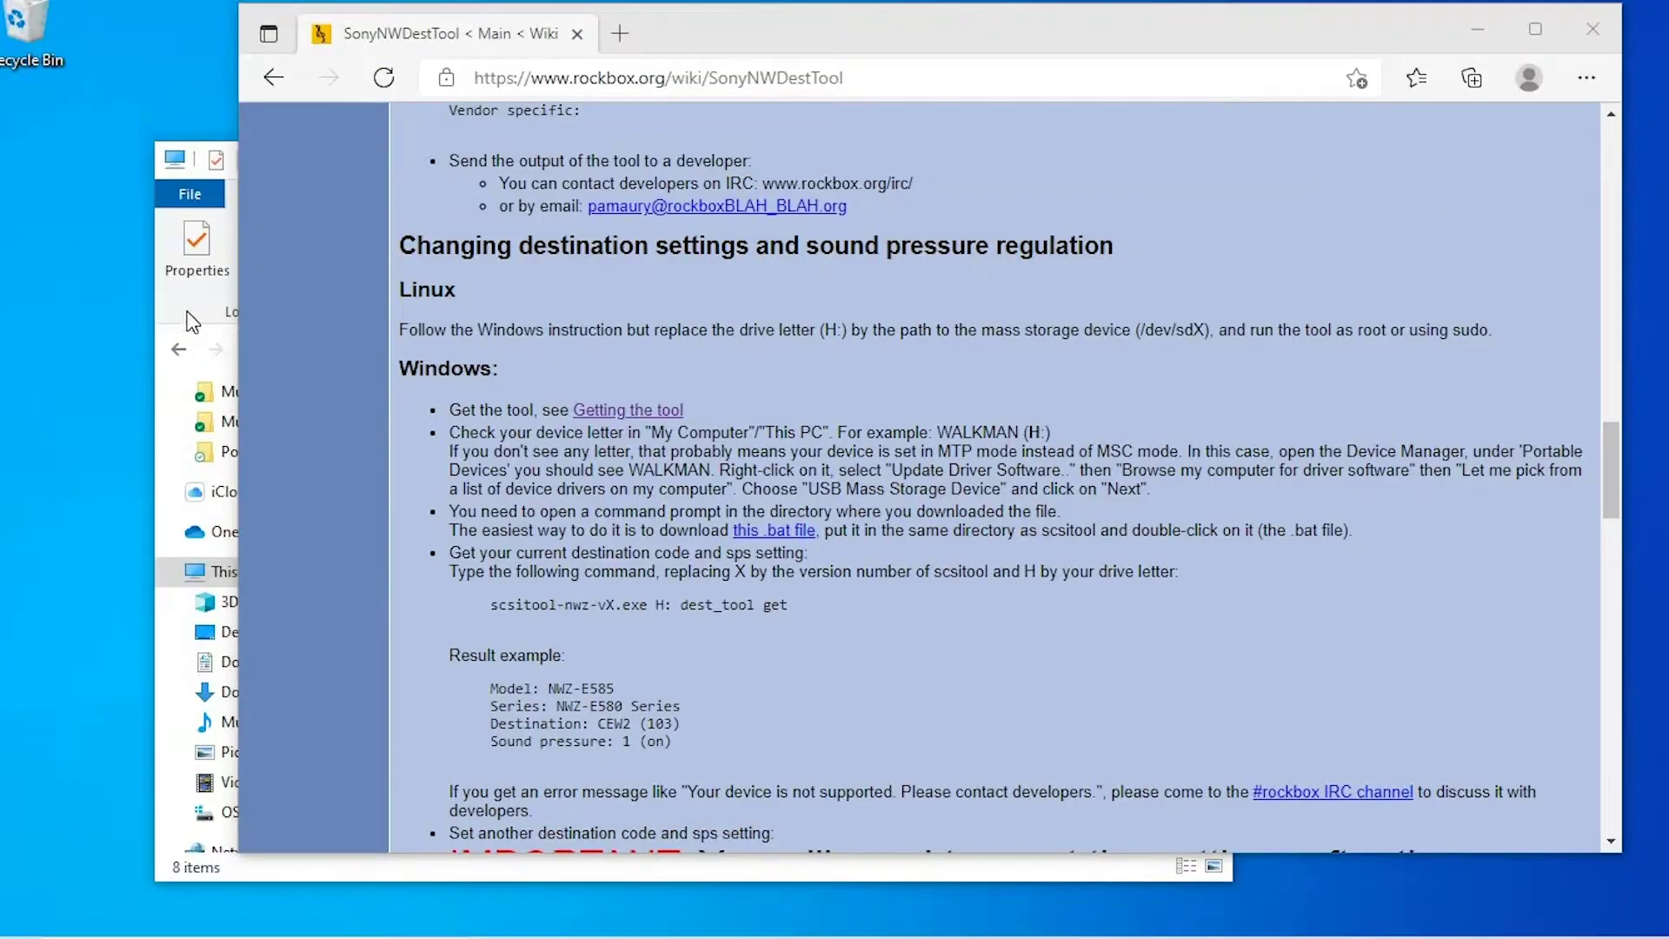
# In This PC, select the WALKMAN (D:) drive showing 12.2 GB free.
pyautogui.click(189, 322)
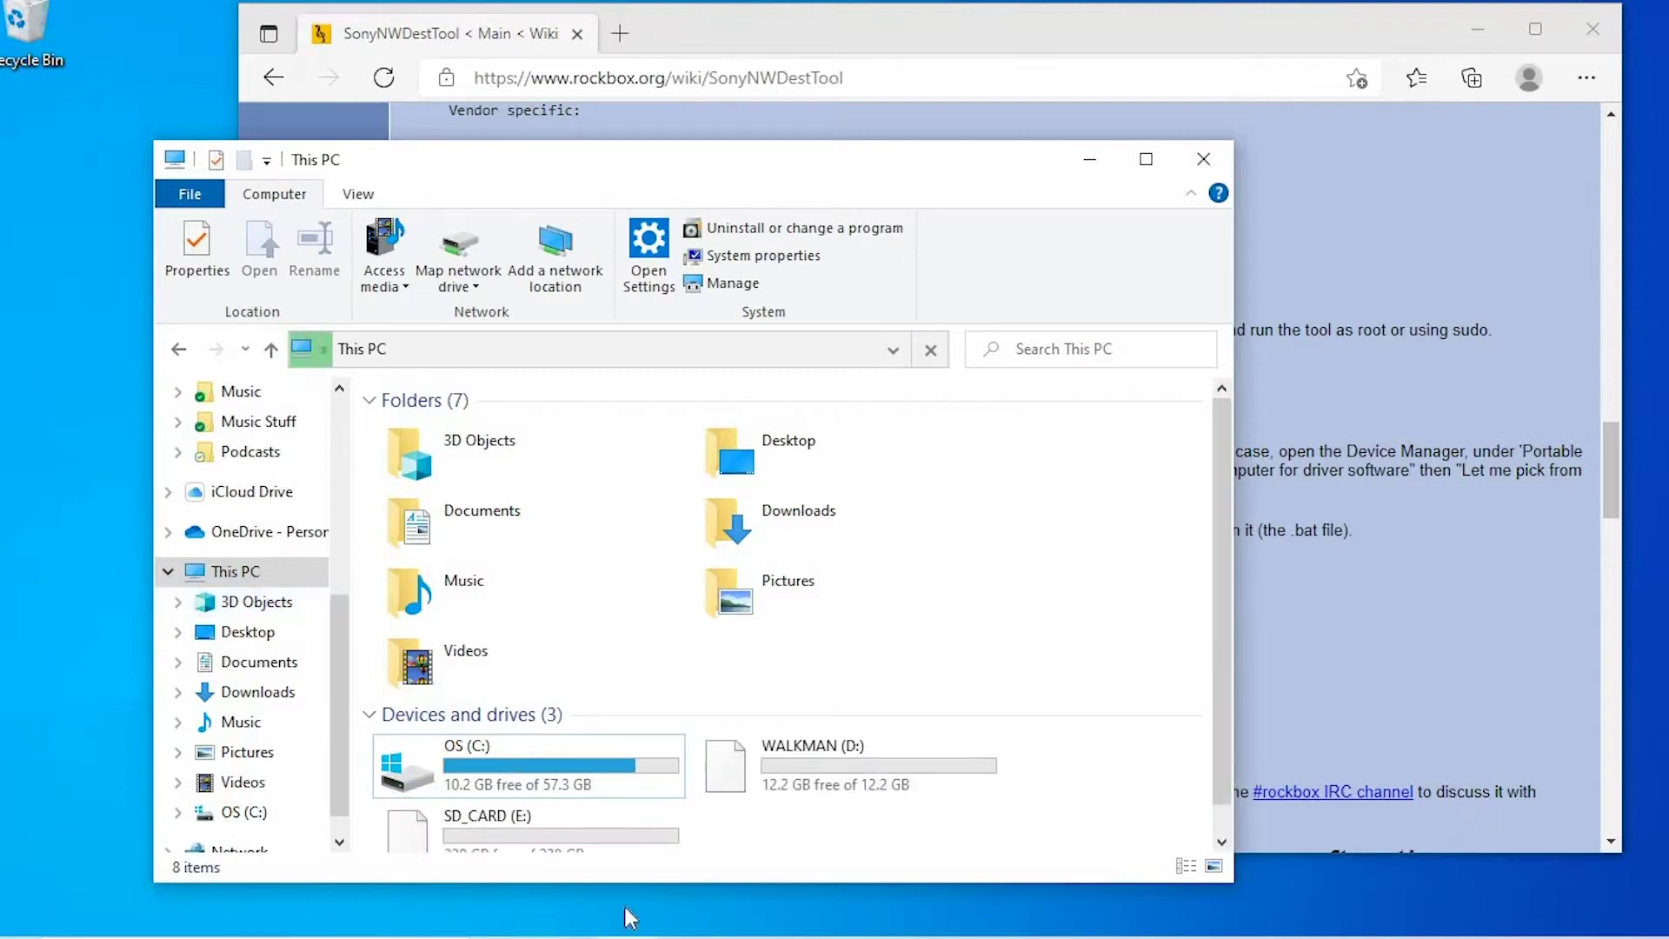
pyautogui.click(795, 770)
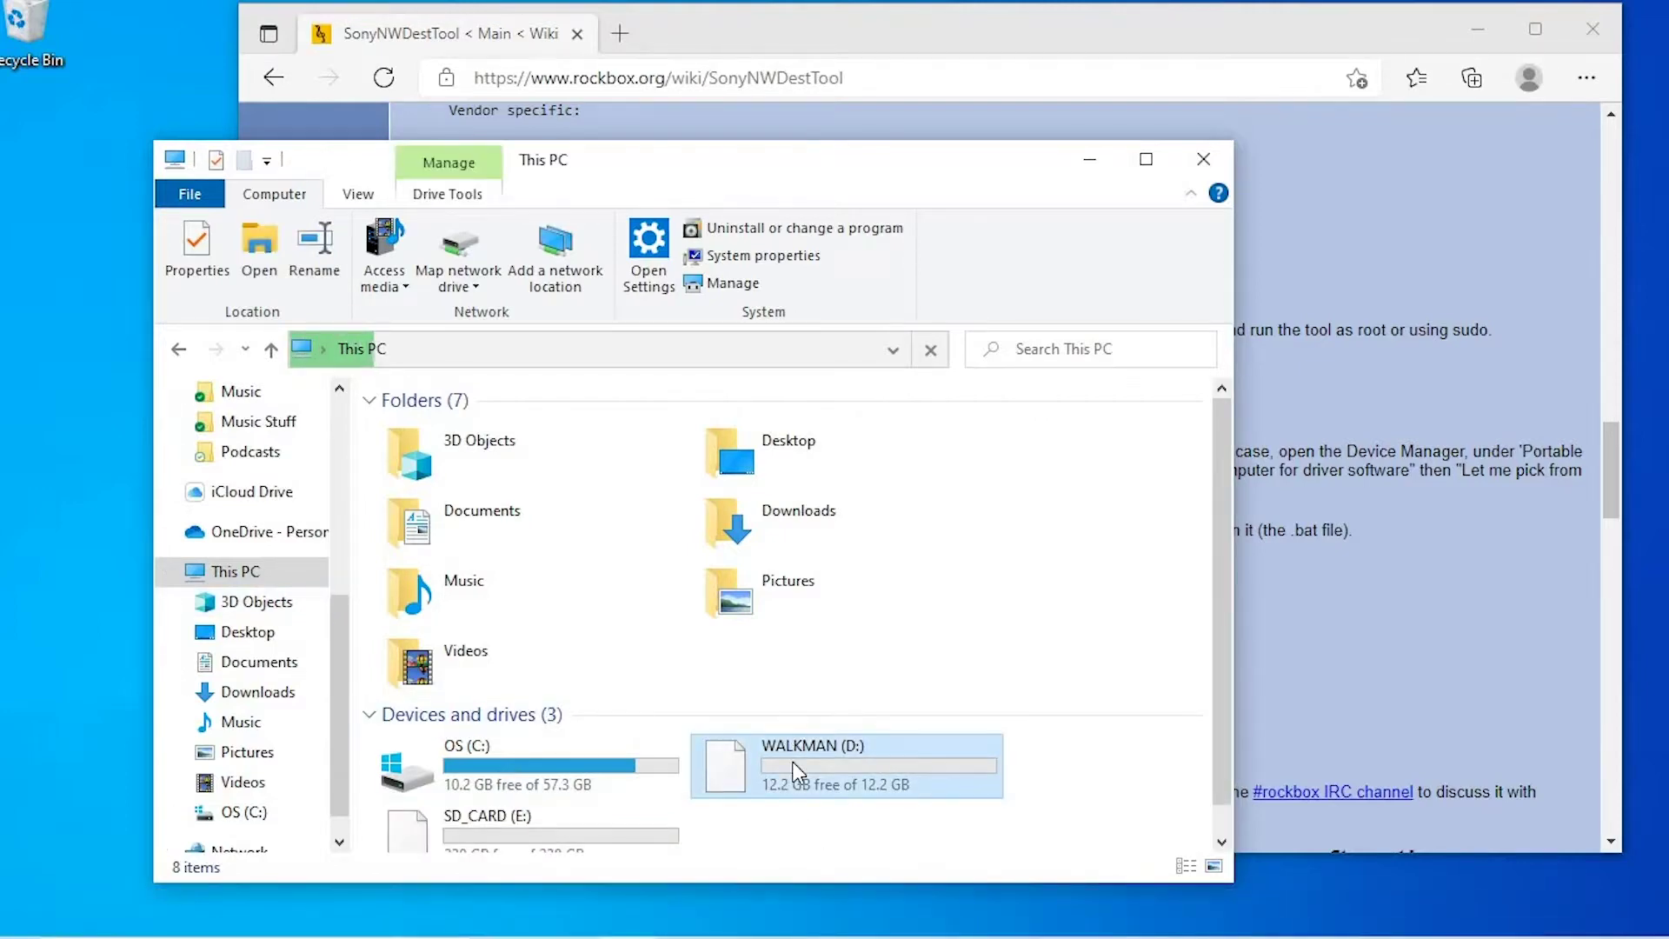
# Download scsitool-nwz-v27.exe from the Rockbox SonyNWDestTool wiki page in Edge.
pyautogui.click(1127, 36)
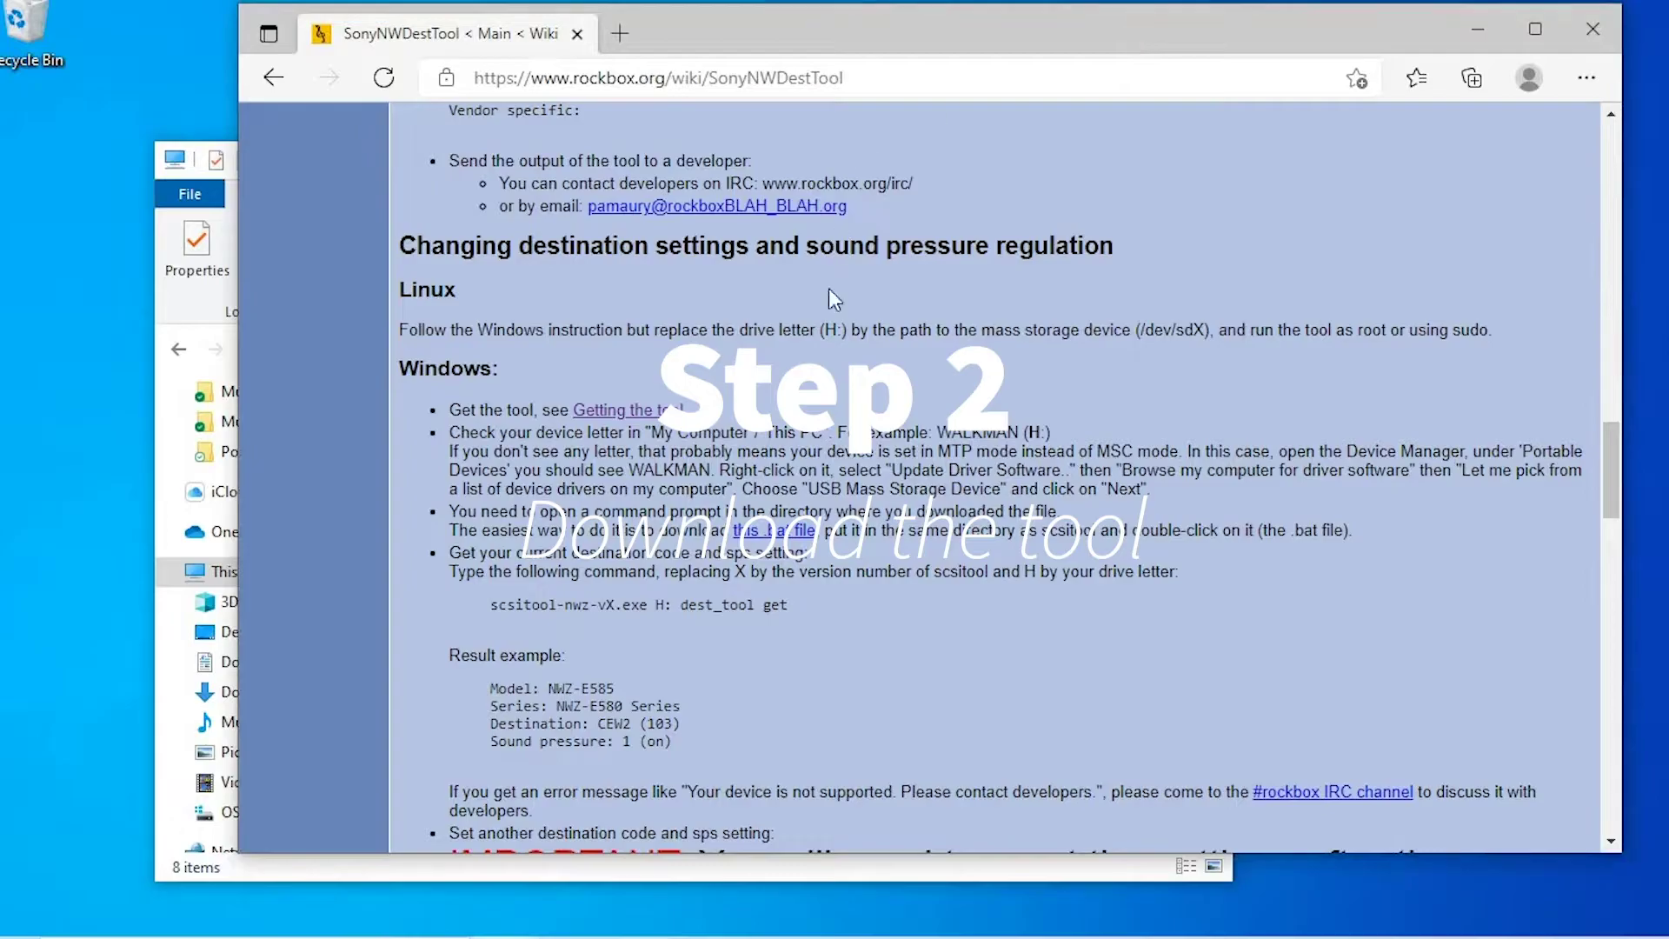
pyautogui.scroll(3, 830, 313)
pyautogui.scroll(1, 831, 317)
pyautogui.scroll(10, 830, 317)
pyautogui.scroll(2, 831, 317)
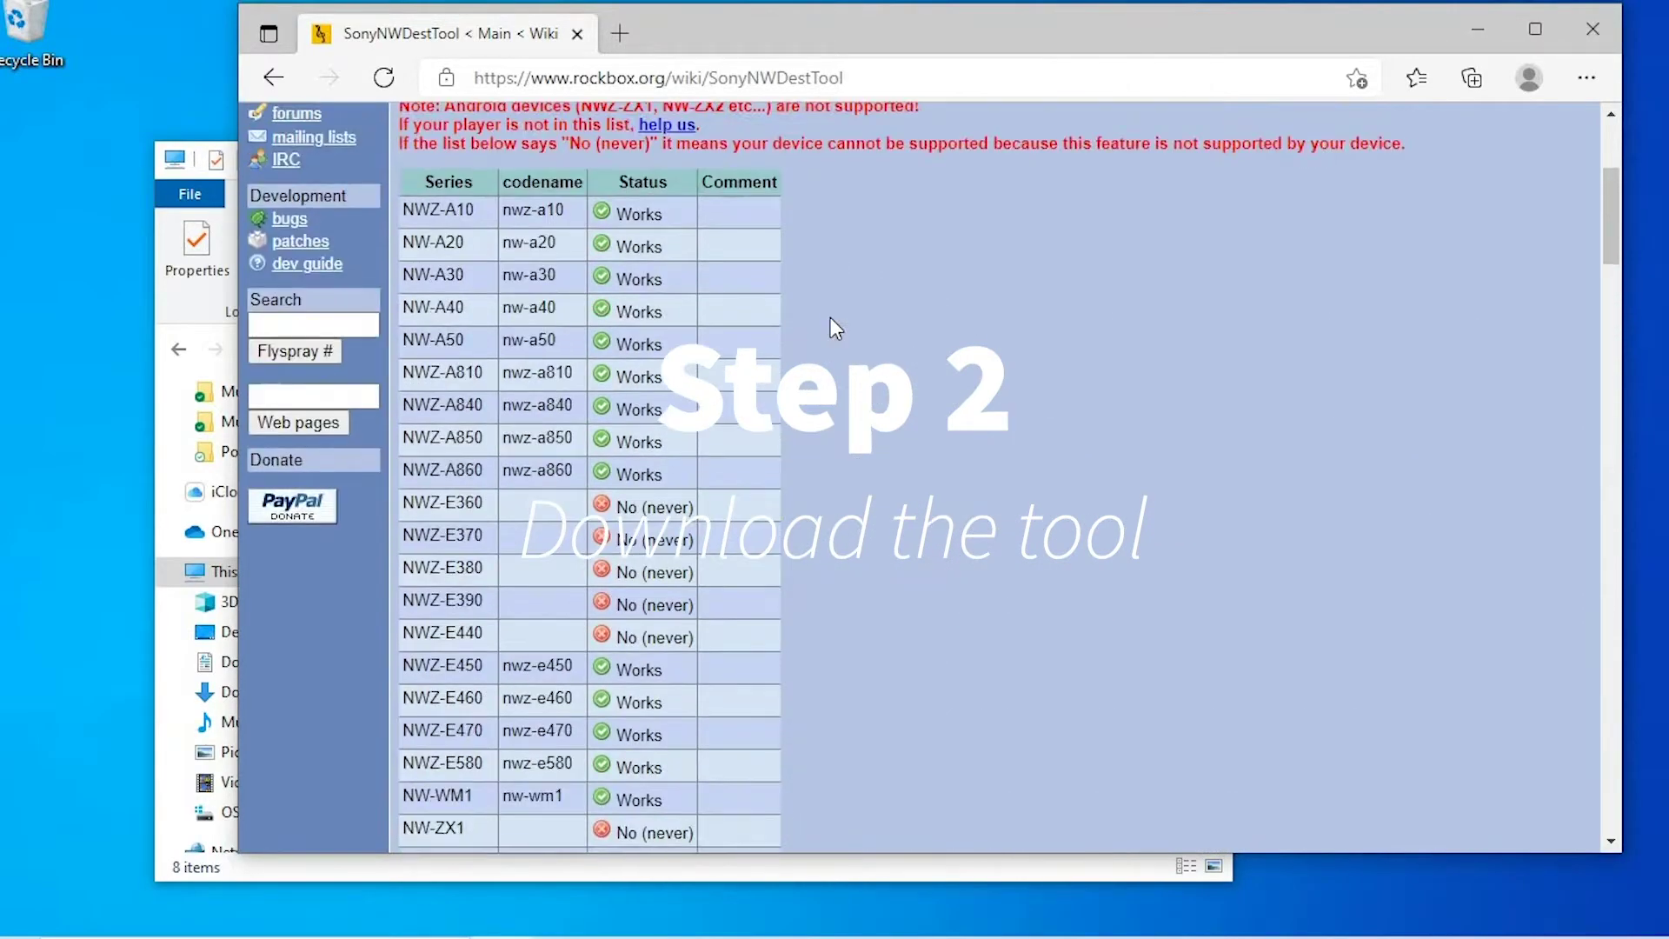
pyautogui.scroll(-4, 831, 318)
pyautogui.scroll(-1, 745, 497)
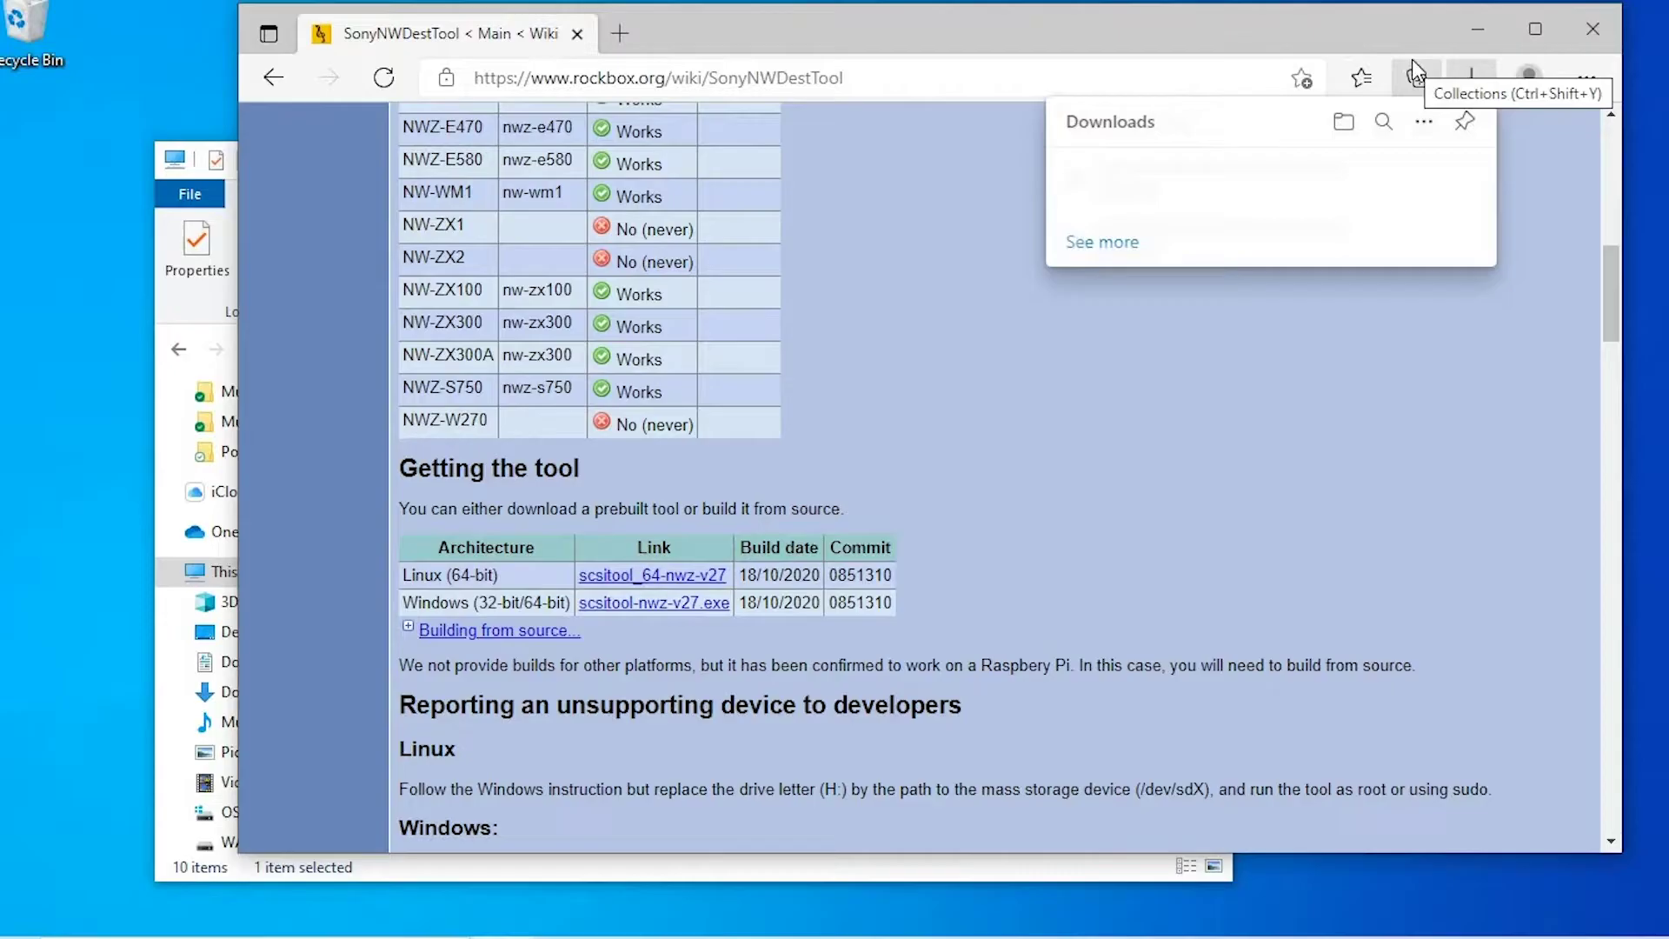
pyautogui.click(1478, 85)
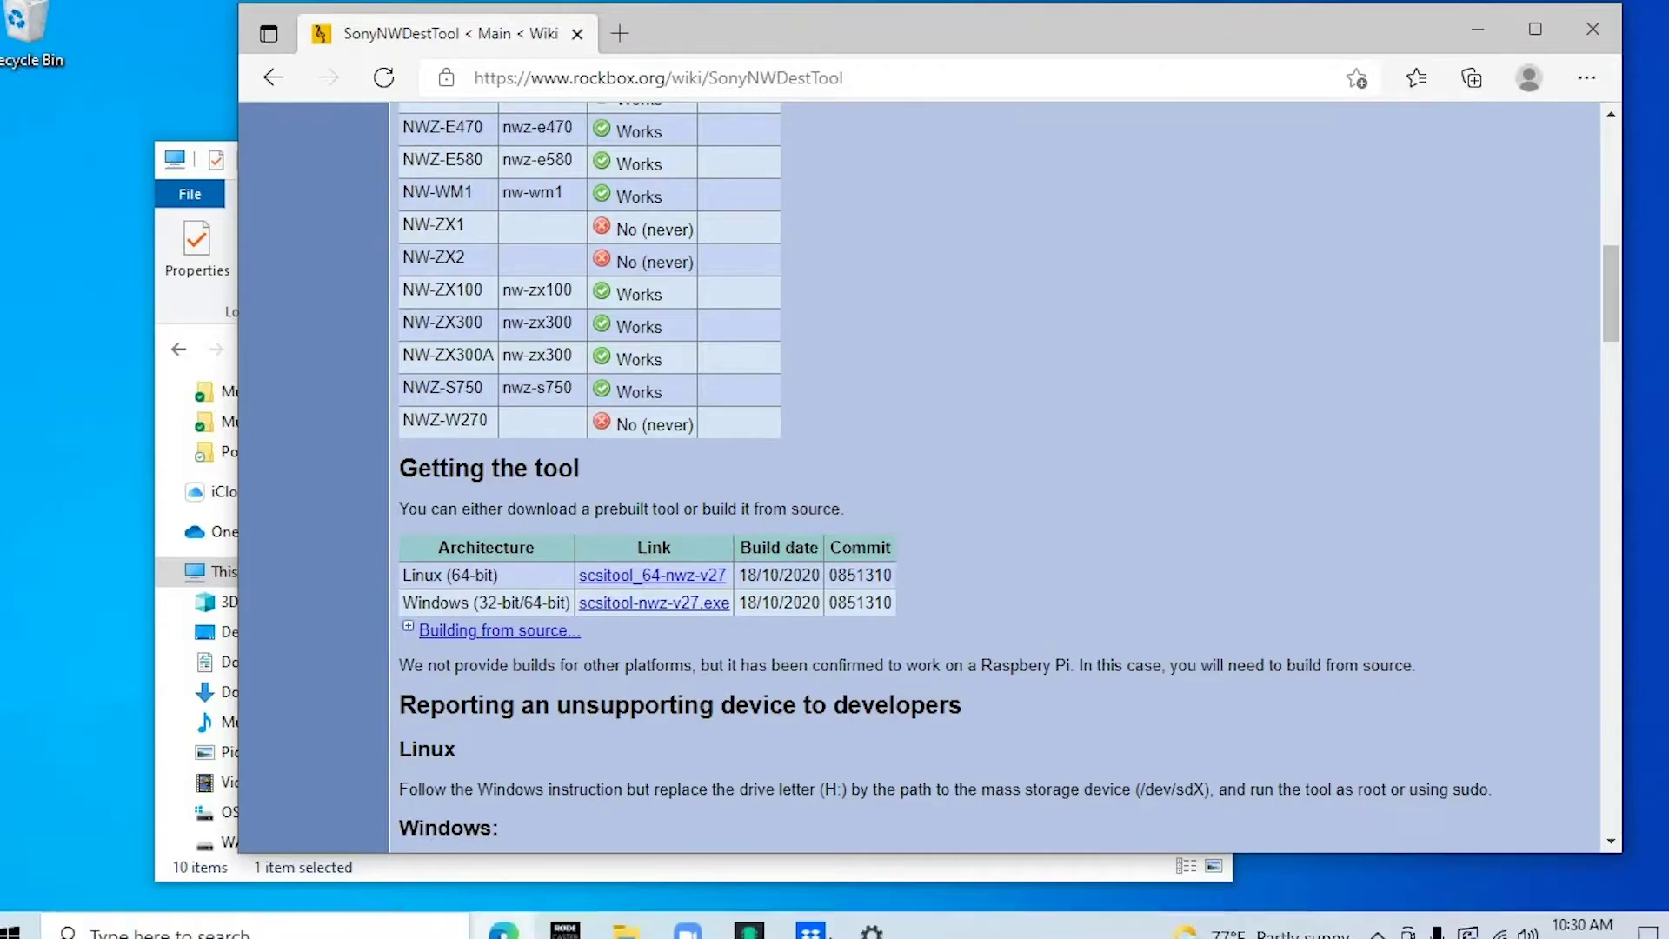
# Launch Command Prompt, 'cd Downloads', and 'dir' to list the scsitool files.
pyautogui.click(401, 918)
pyautogui.write('c')
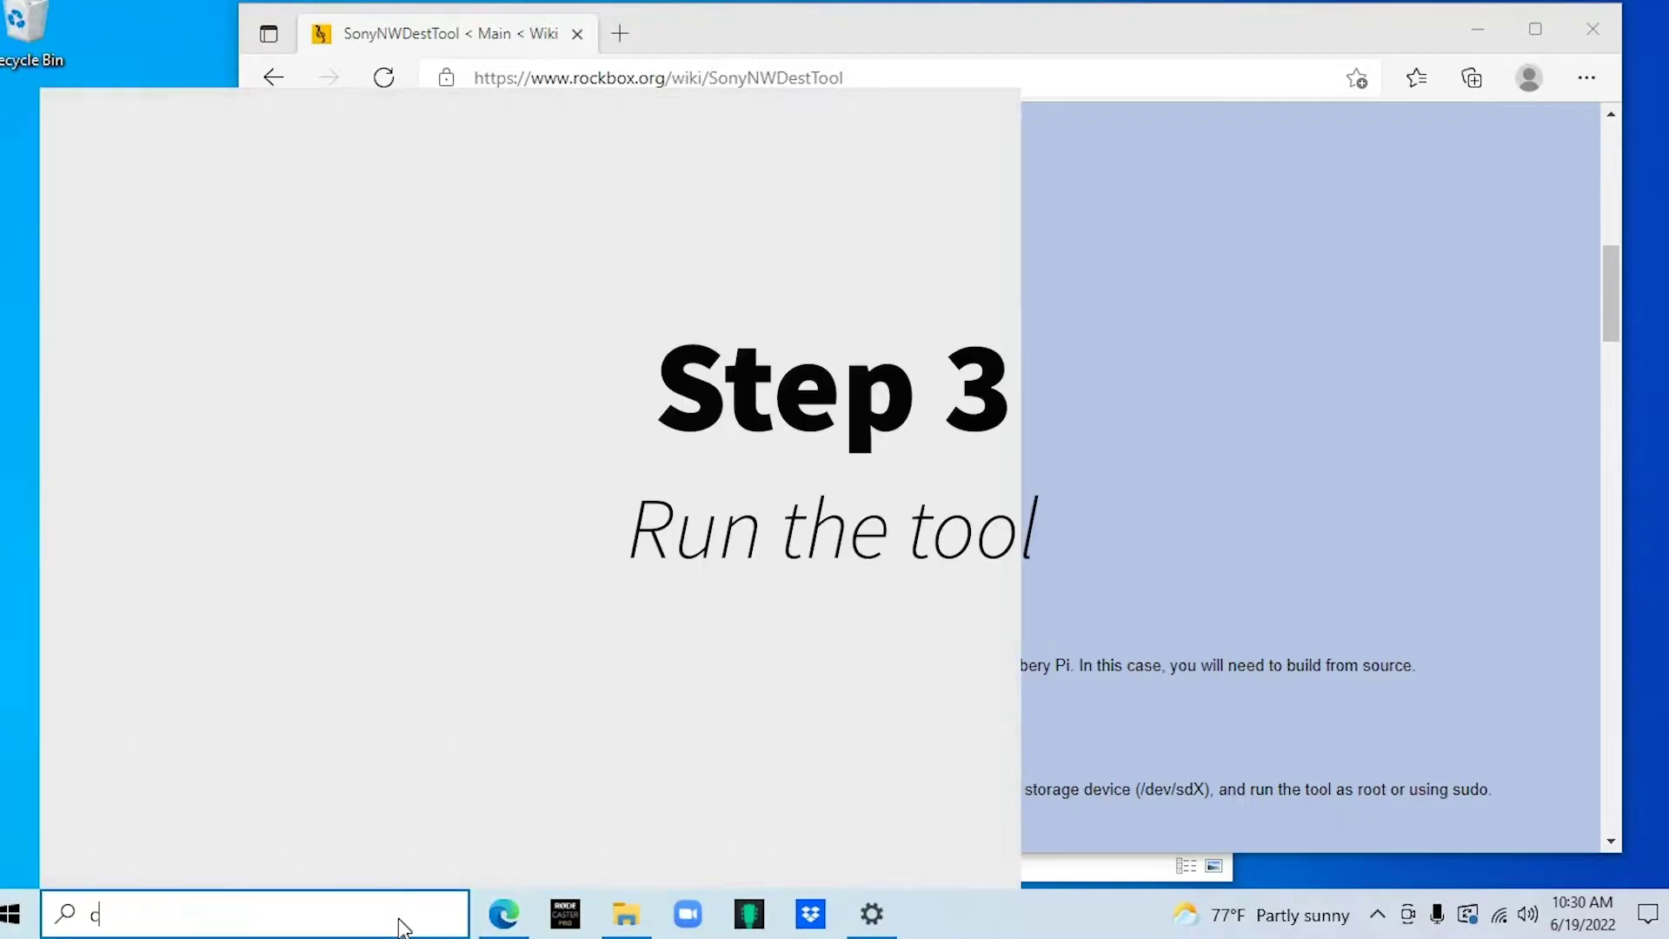
pyautogui.write('md')
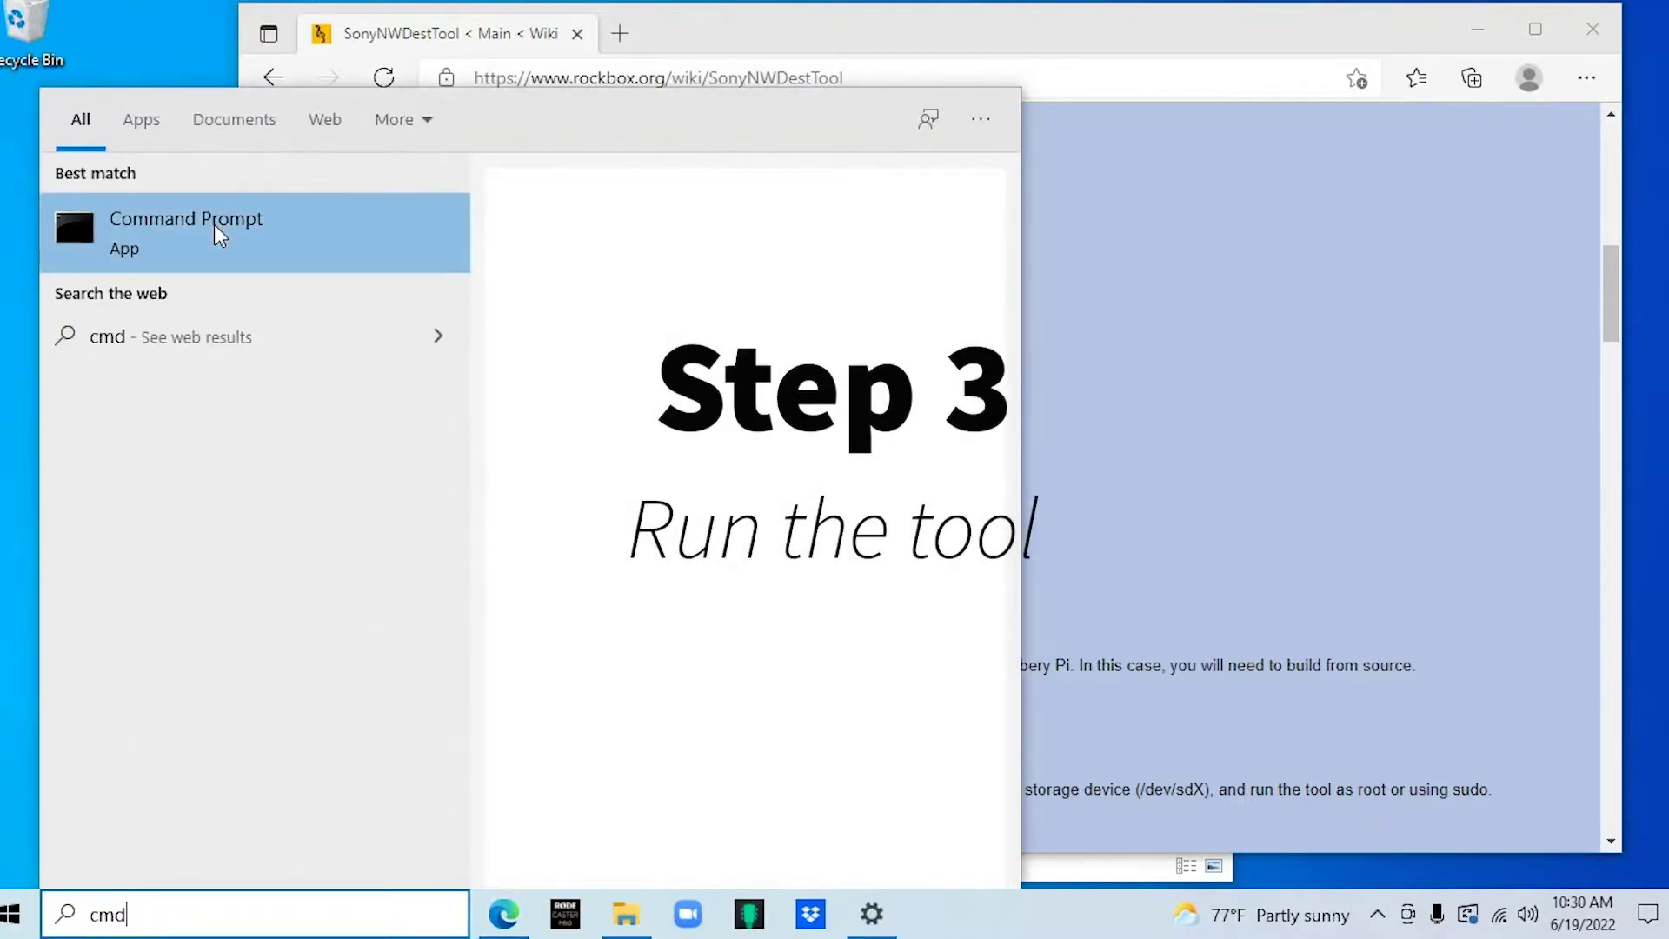
pyautogui.click(214, 225)
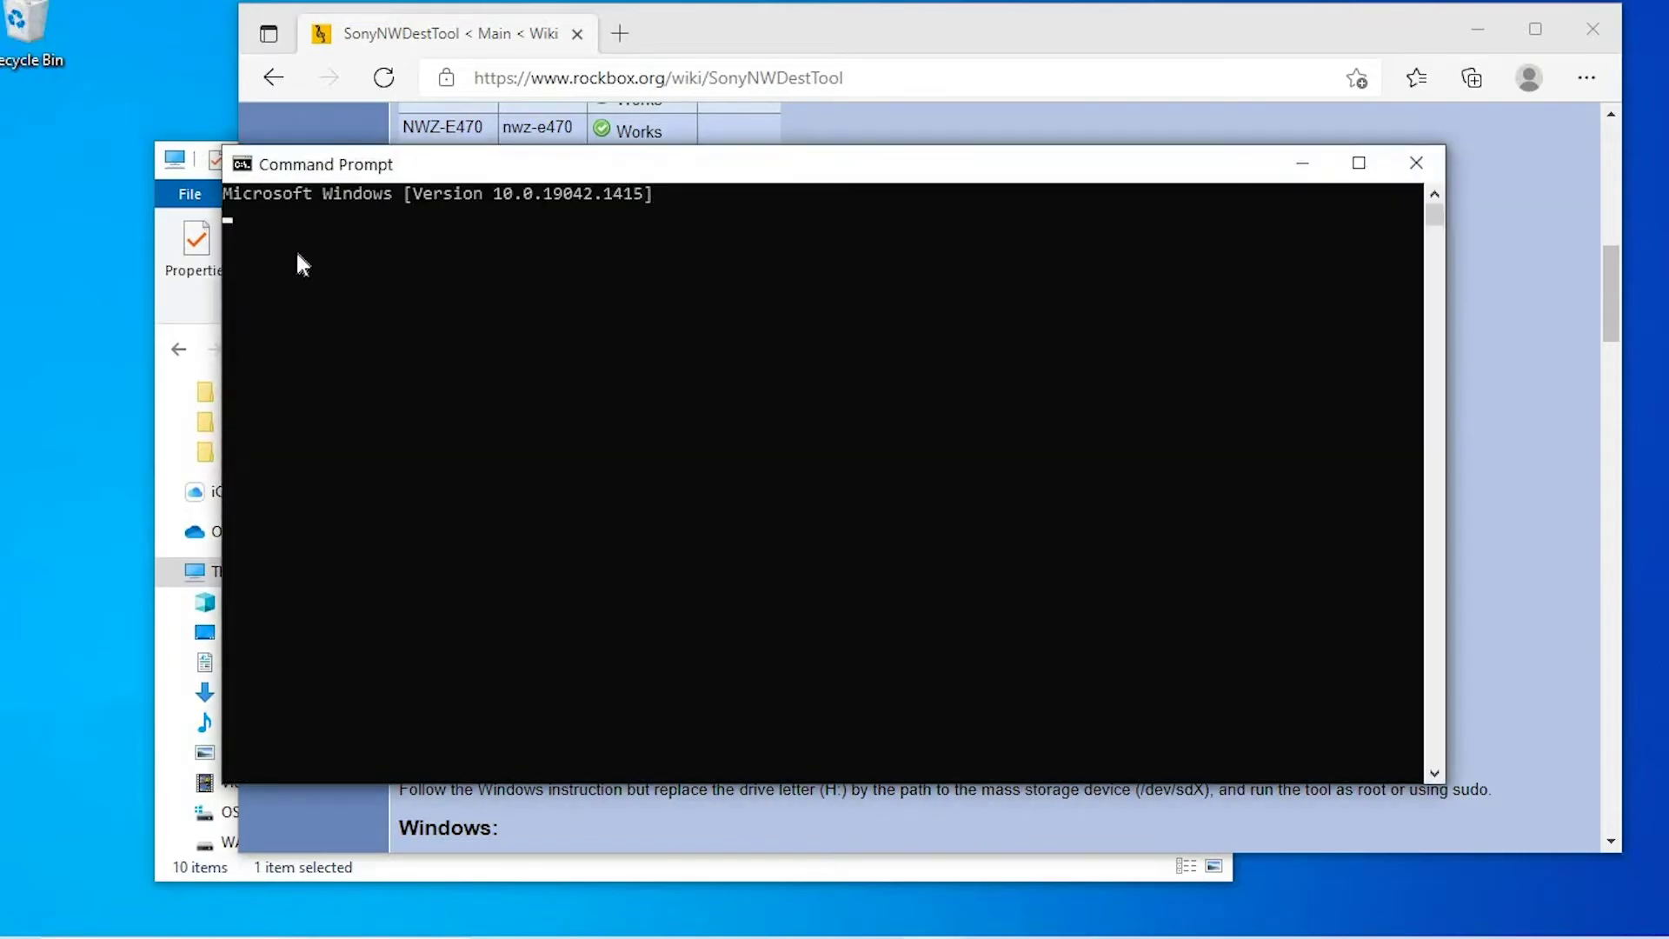
pyautogui.write('cd D')
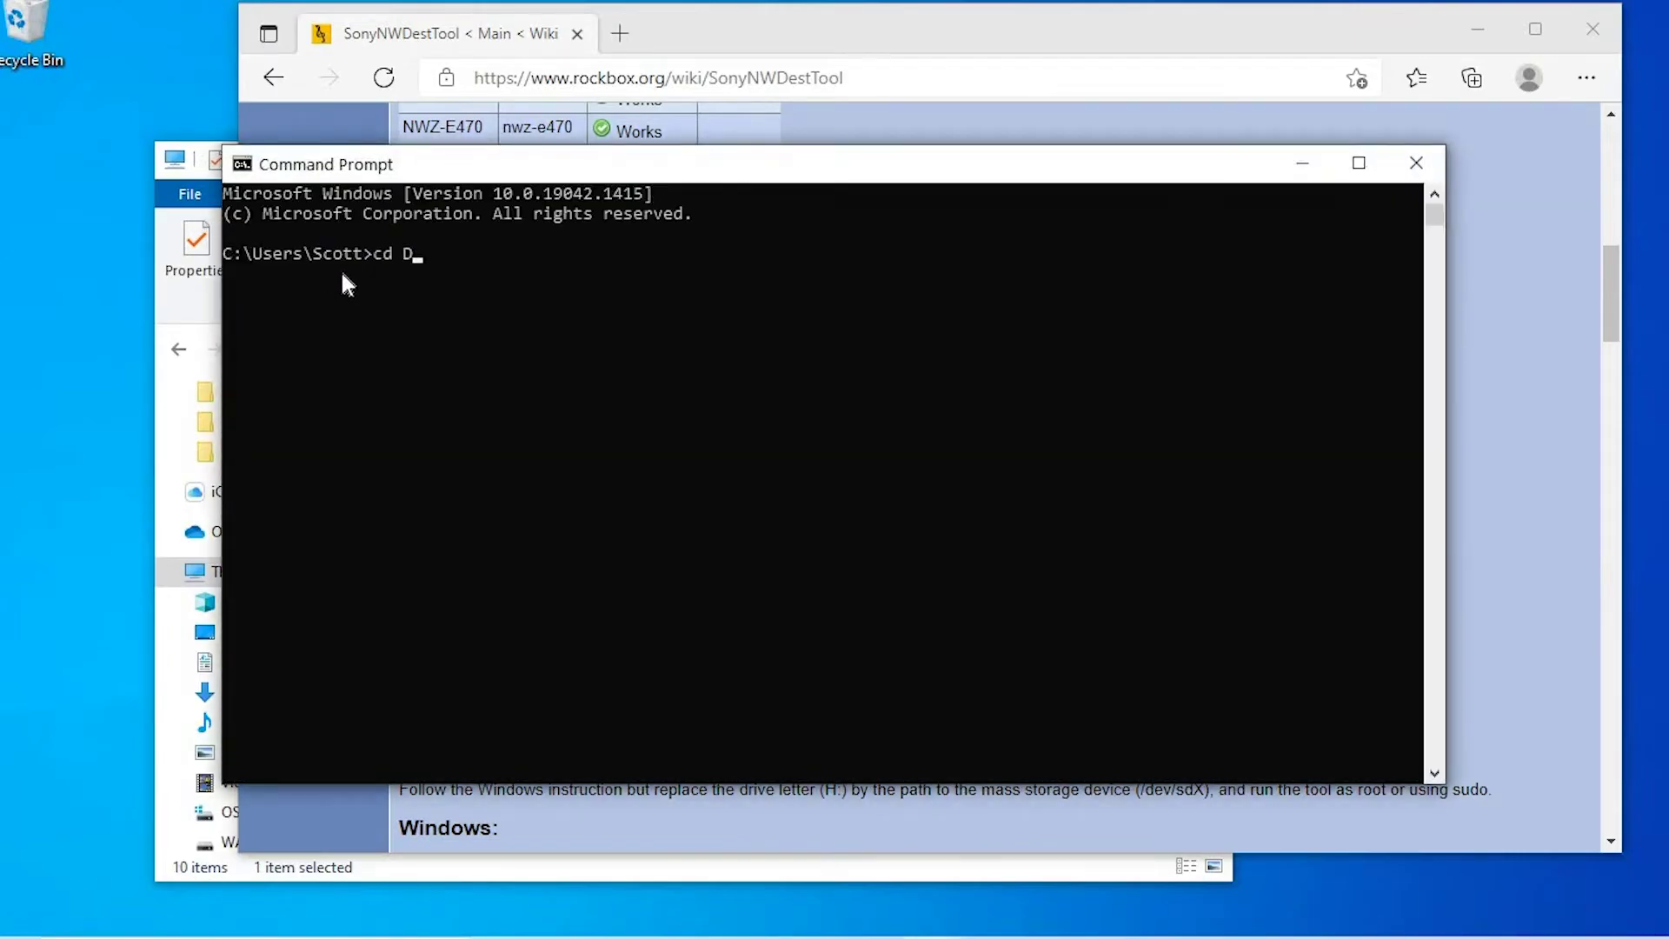
pyautogui.write('oww')
pyautogui.press('BackSpace')
pyautogui.write('nloads')
pyautogui.press('Return')
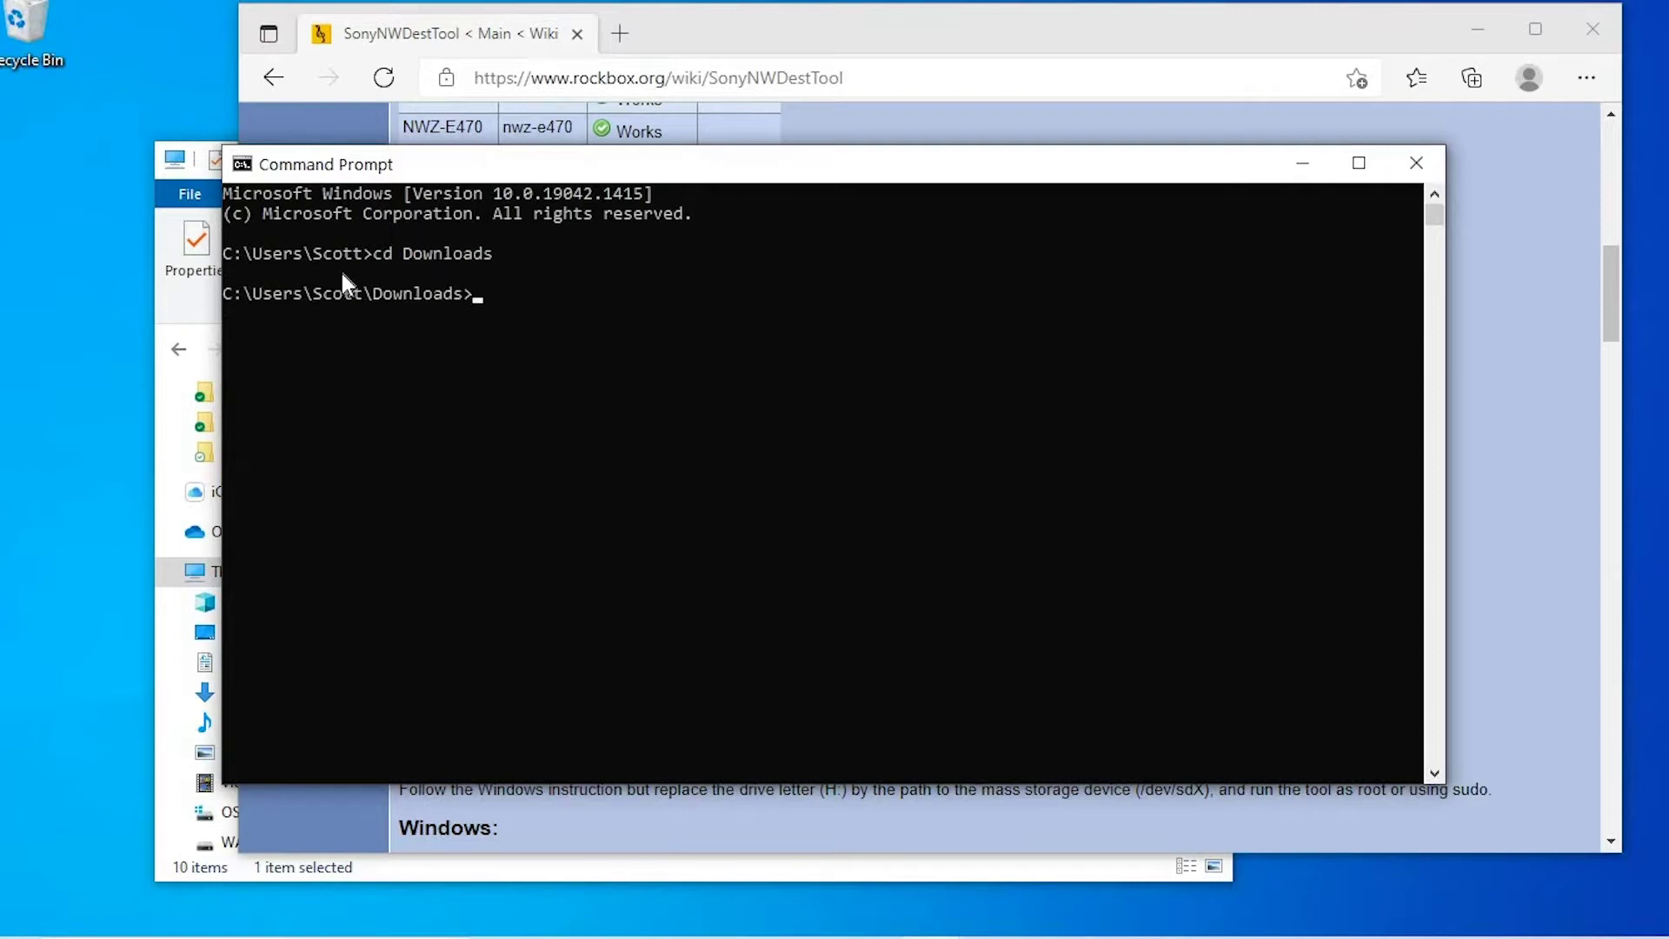
pyautogui.write('dir')
pyautogui.press('Return')
pyautogui.write('scsitool-nwz-v27.exe D: dest_tool get')
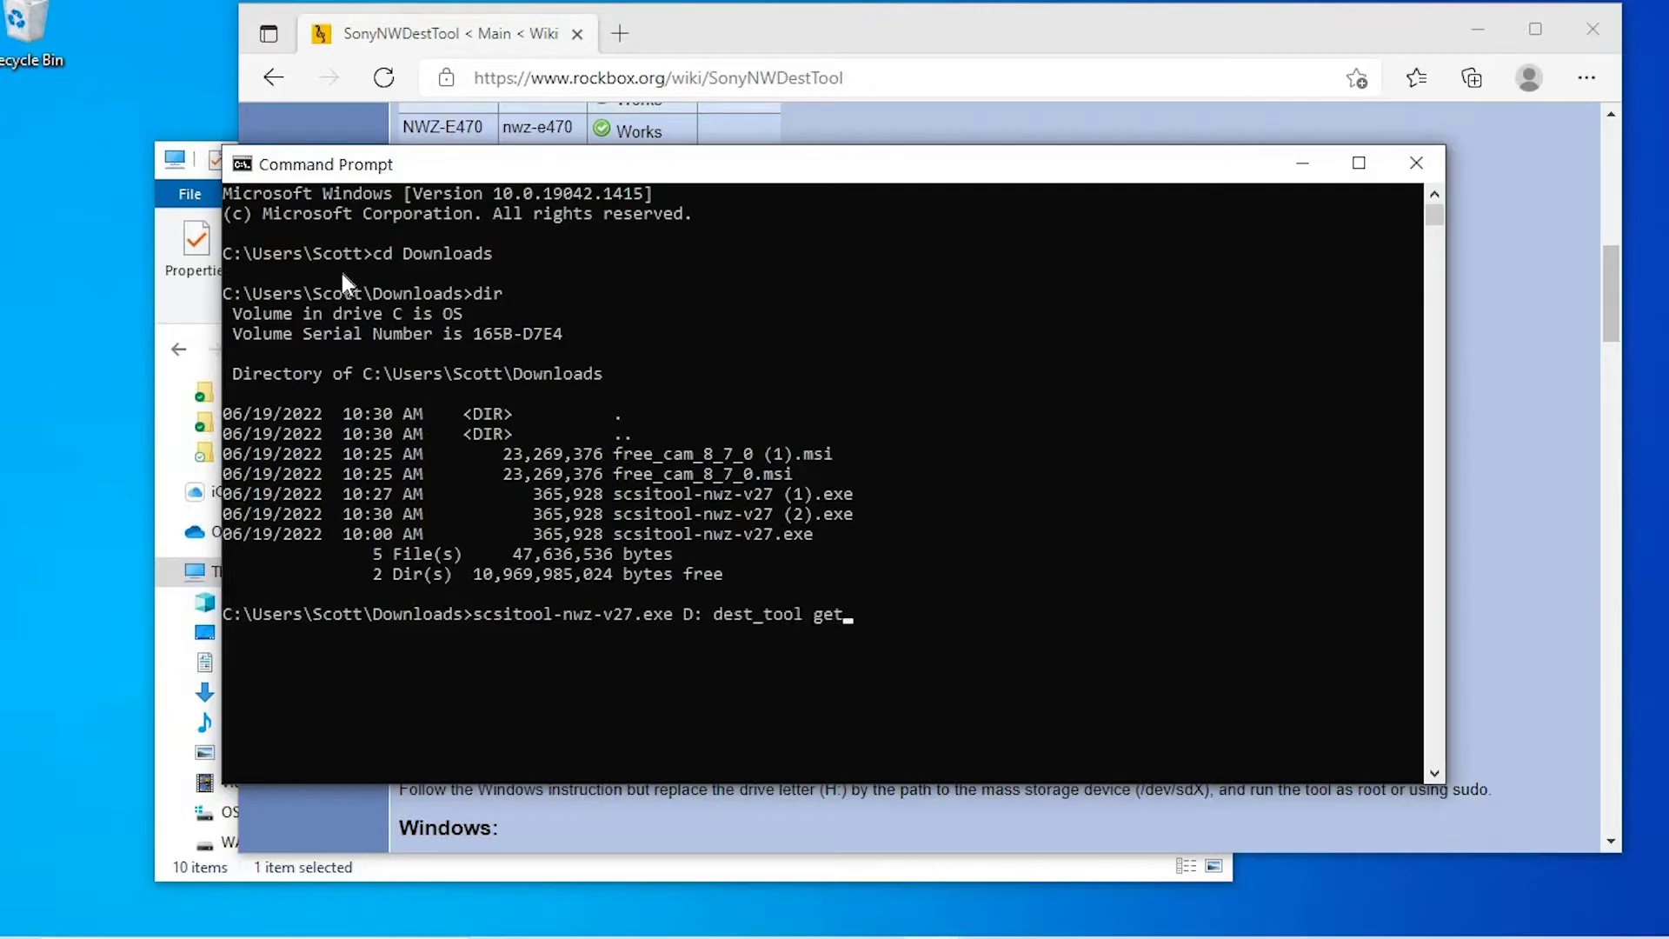
# Read the Walkman's destination (J), then set it to U with sound pressure off.
pyautogui.press('Return')
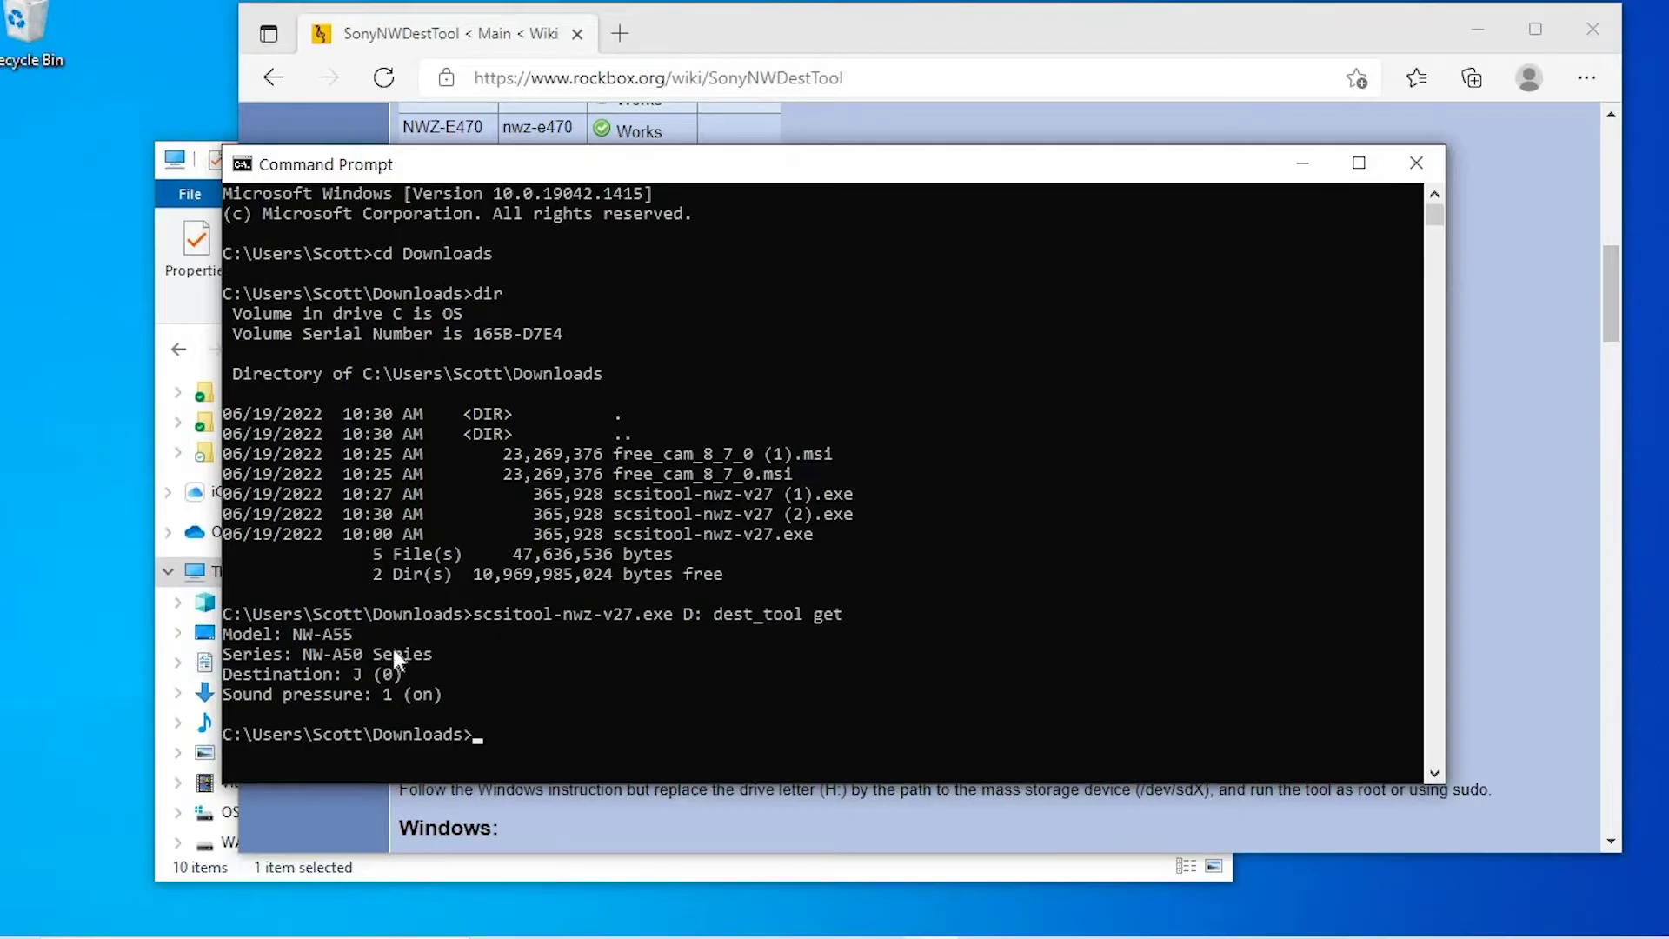
pyautogui.moveTo(413, 662); pyautogui.dragTo(262, 669)
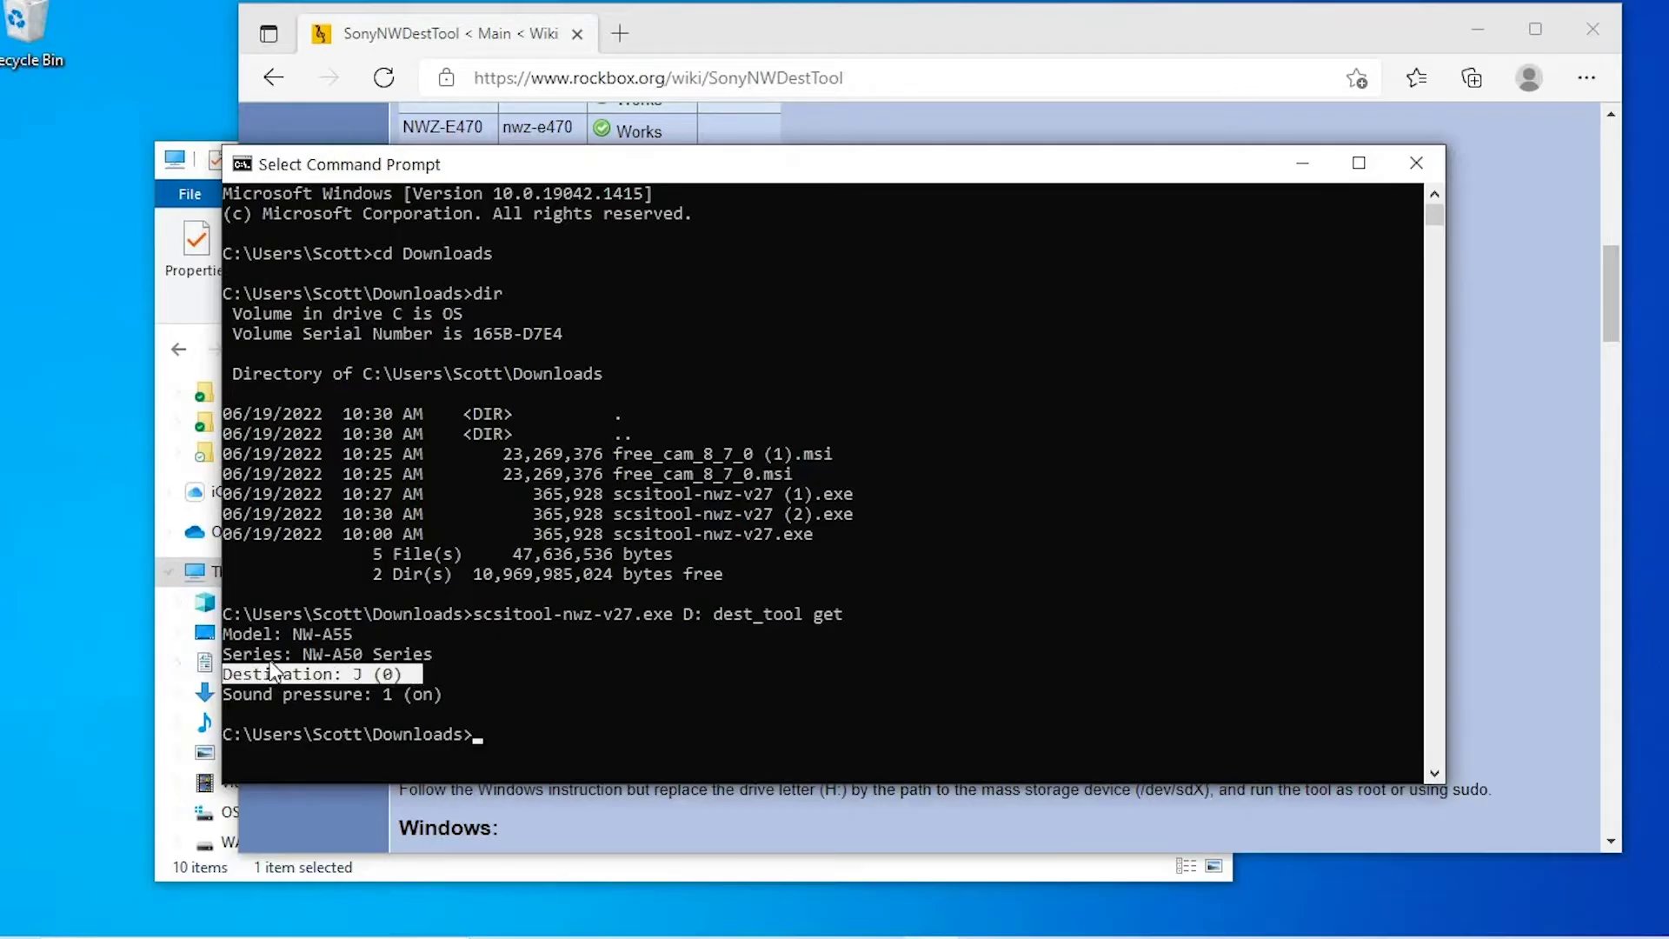
pyautogui.press('Up')
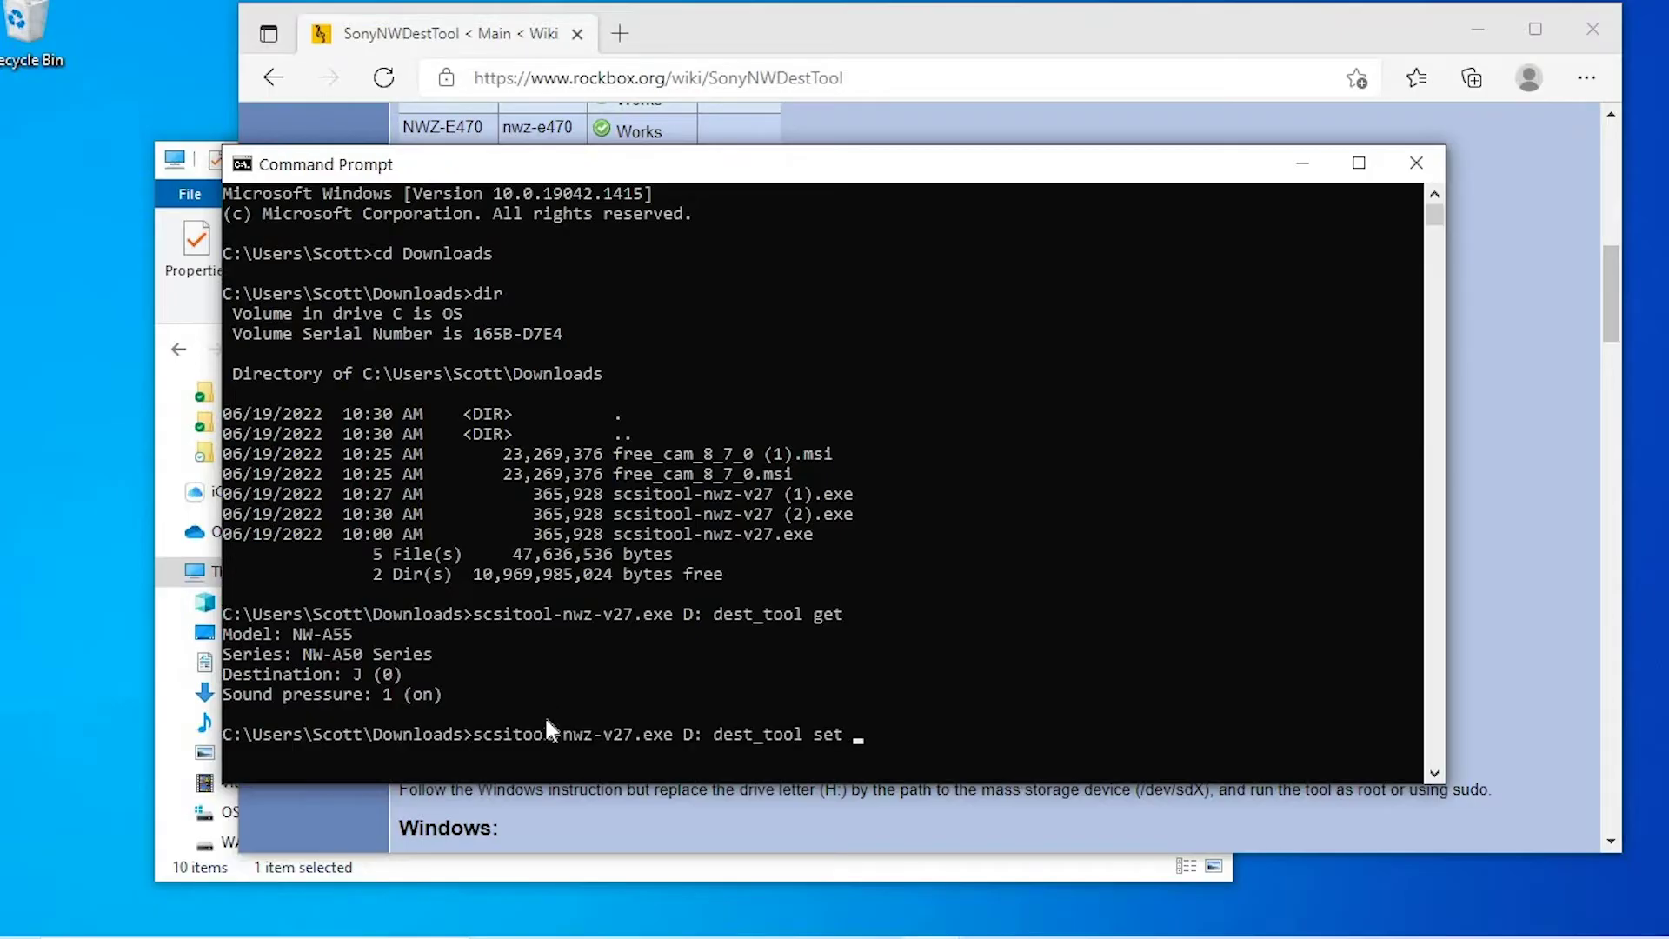
pyautogui.press('Return')
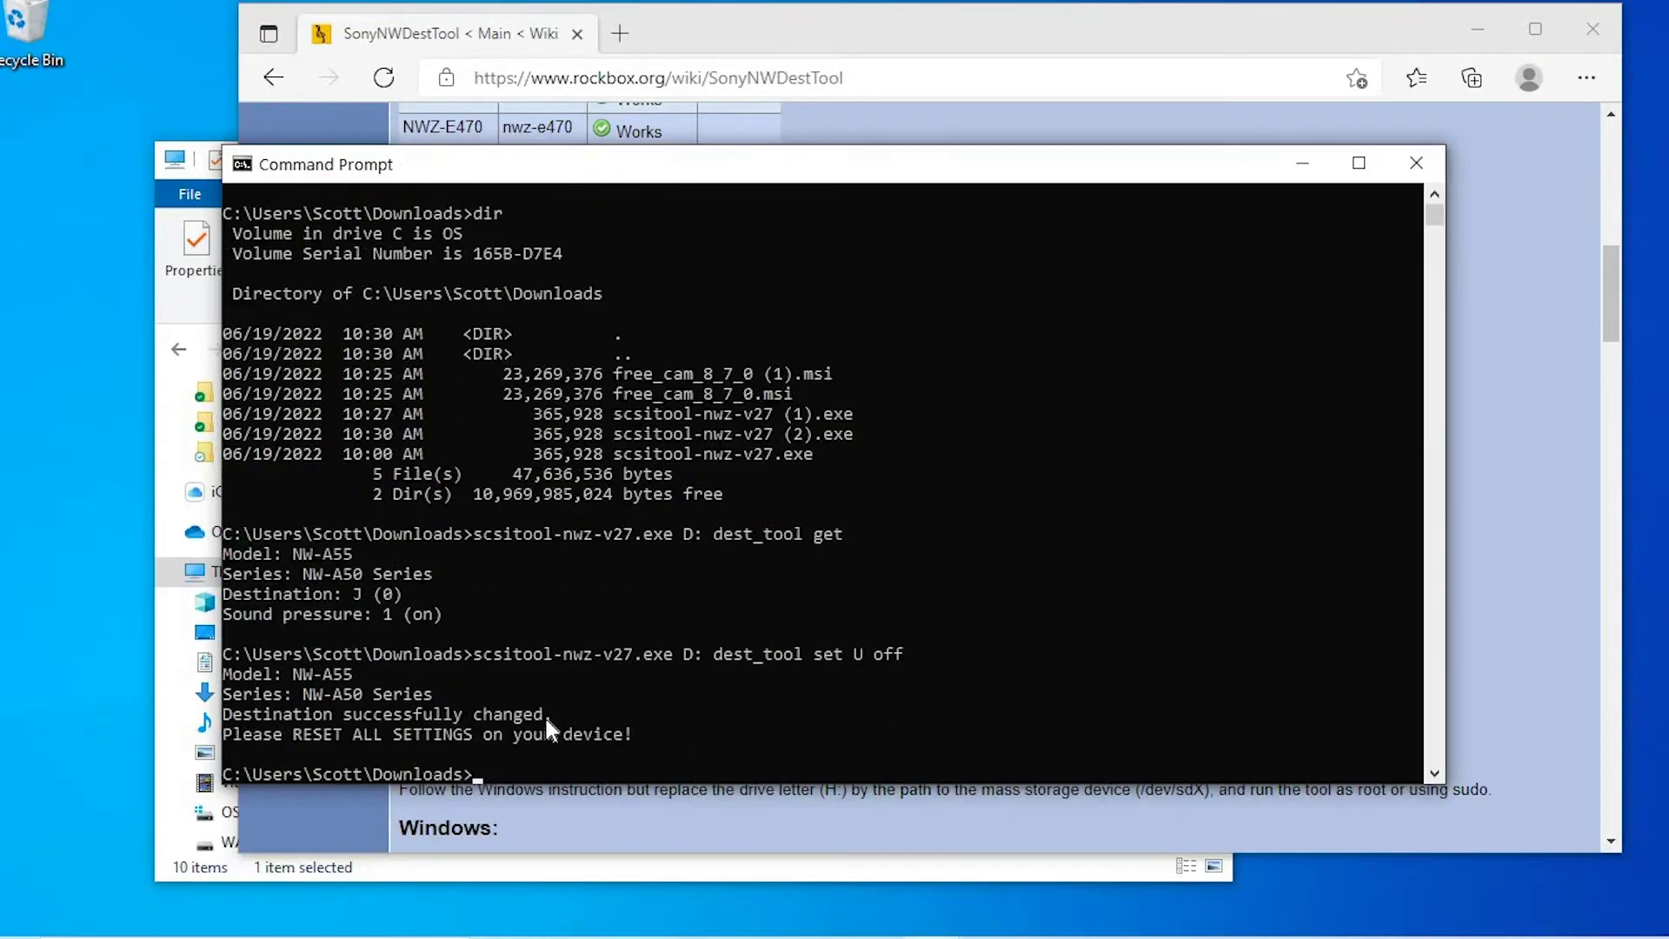
# Rerun 'dest_tool get' and highlight the new 'Destination: U (1)' line.
pyautogui.press('Up')
pyautogui.press('Up')
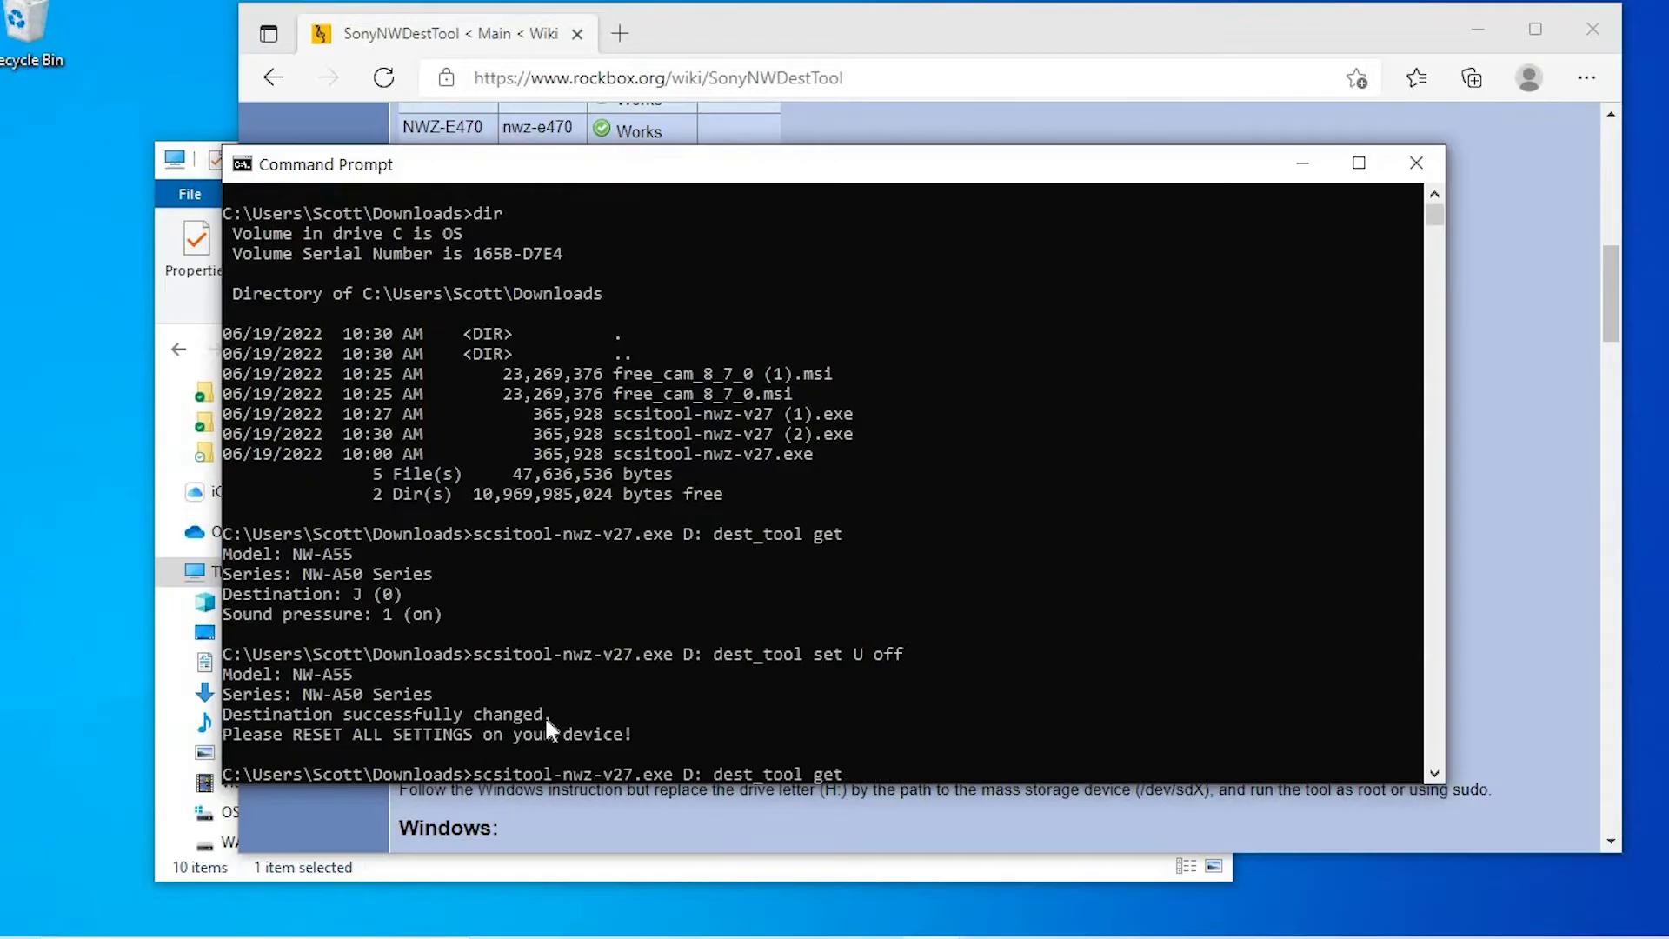
pyautogui.press('Return')
pyautogui.moveTo(417, 711); pyautogui.dragTo(215, 716)
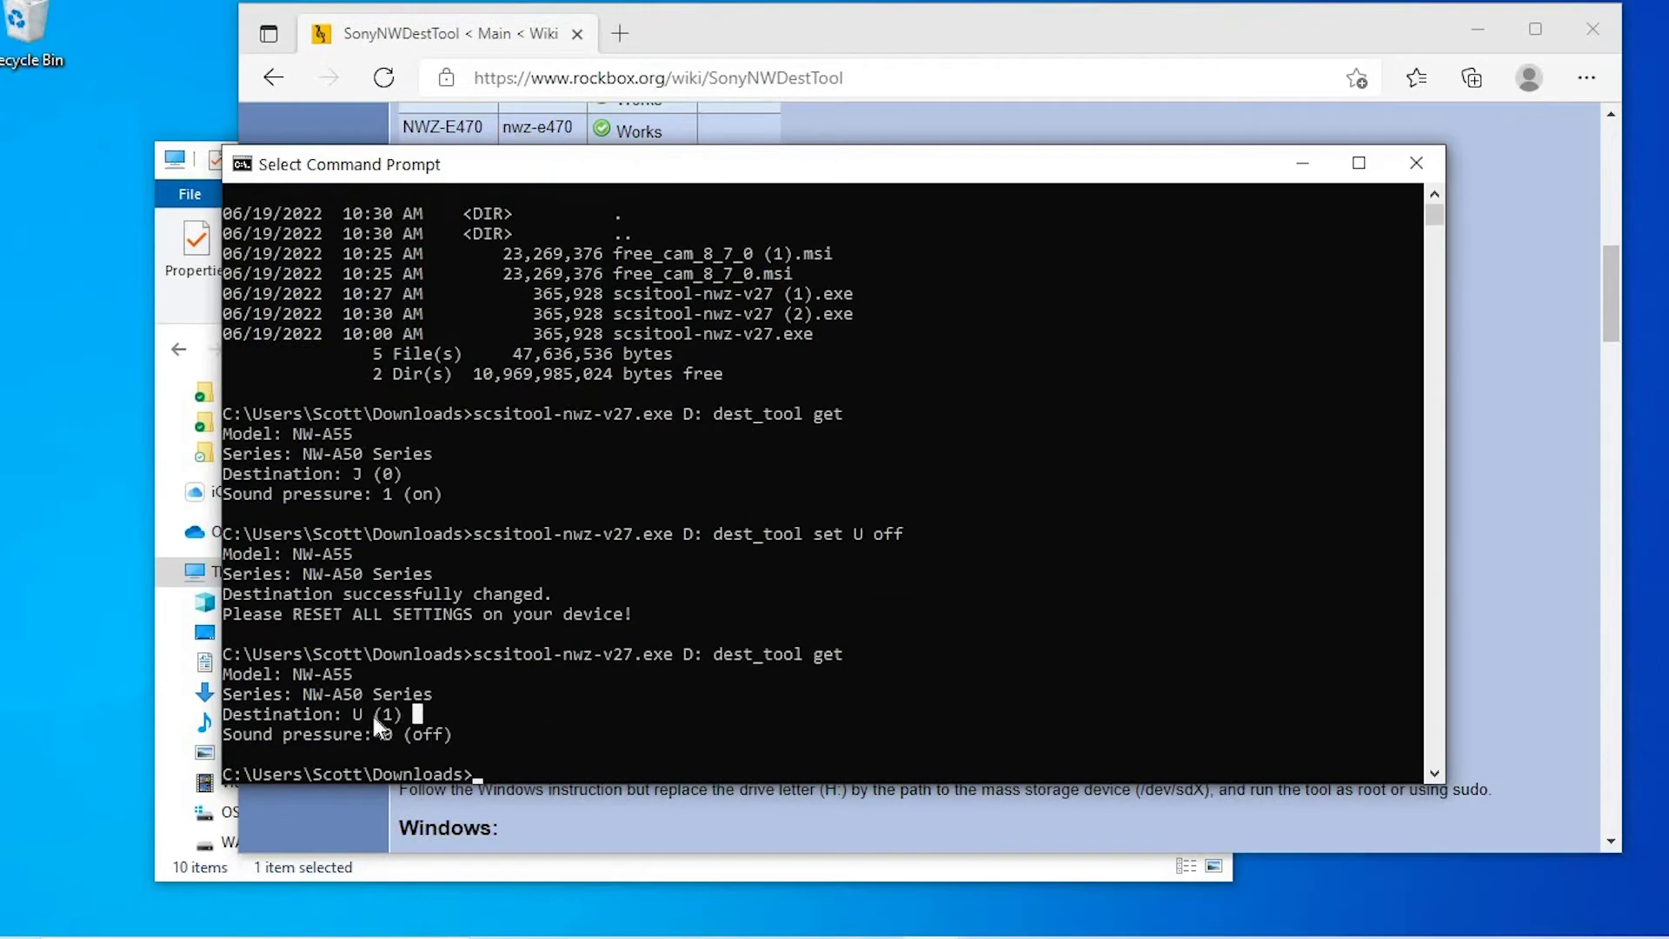